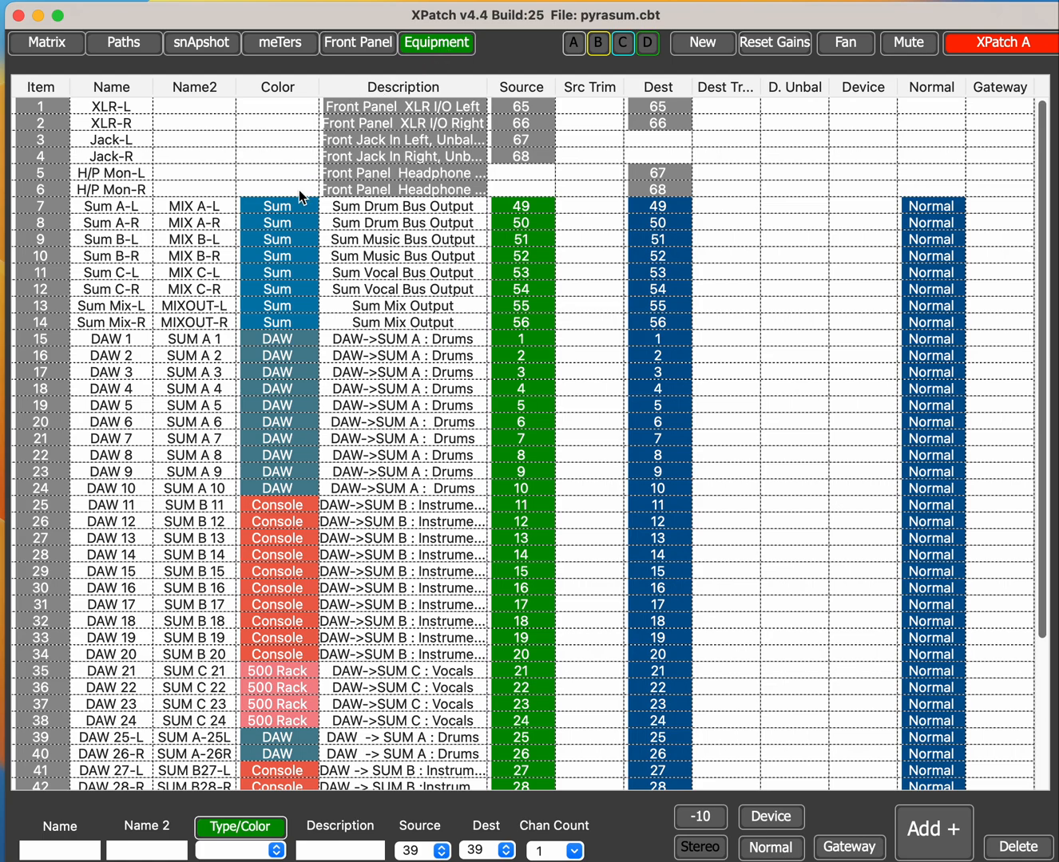
Step: Scroll through the equipment list to review each item's name, colour, description, source and destination
{"action": "scroll", "coordinate": [285, 482], "scroll_direction": "down", "scroll_amount": 5}
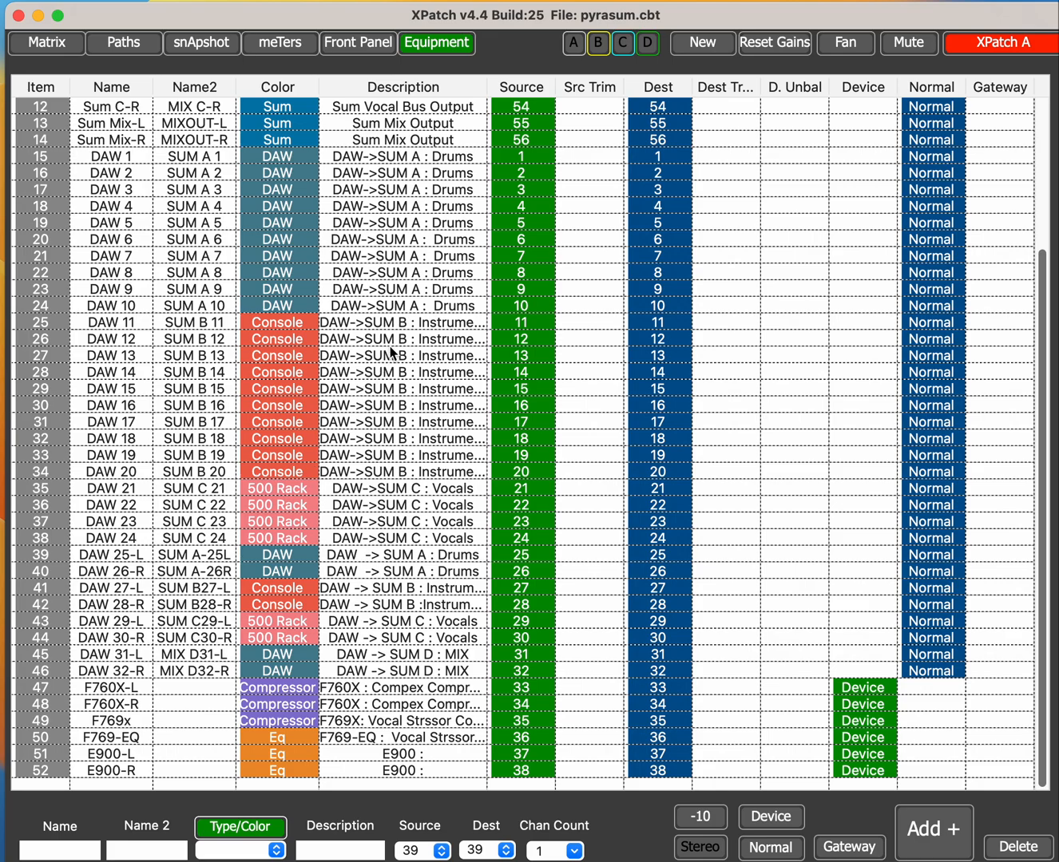
{"action": "scroll", "coordinate": [391, 353], "scroll_direction": "up", "scroll_amount": 1}
{"action": "scroll", "coordinate": [179, 673], "scroll_direction": "up", "scroll_amount": 4}
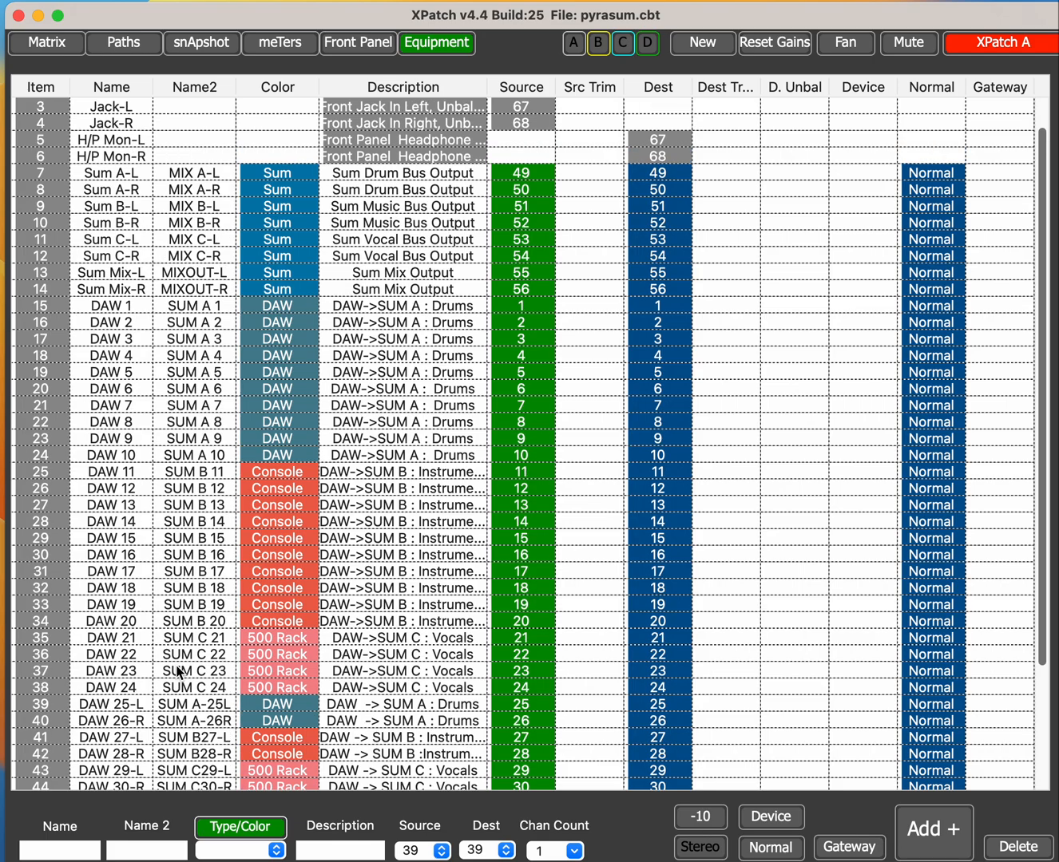
{"action": "scroll", "coordinate": [179, 673], "scroll_direction": "down", "scroll_amount": 3}
{"action": "scroll", "coordinate": [179, 674], "scroll_direction": "up", "scroll_amount": 2}
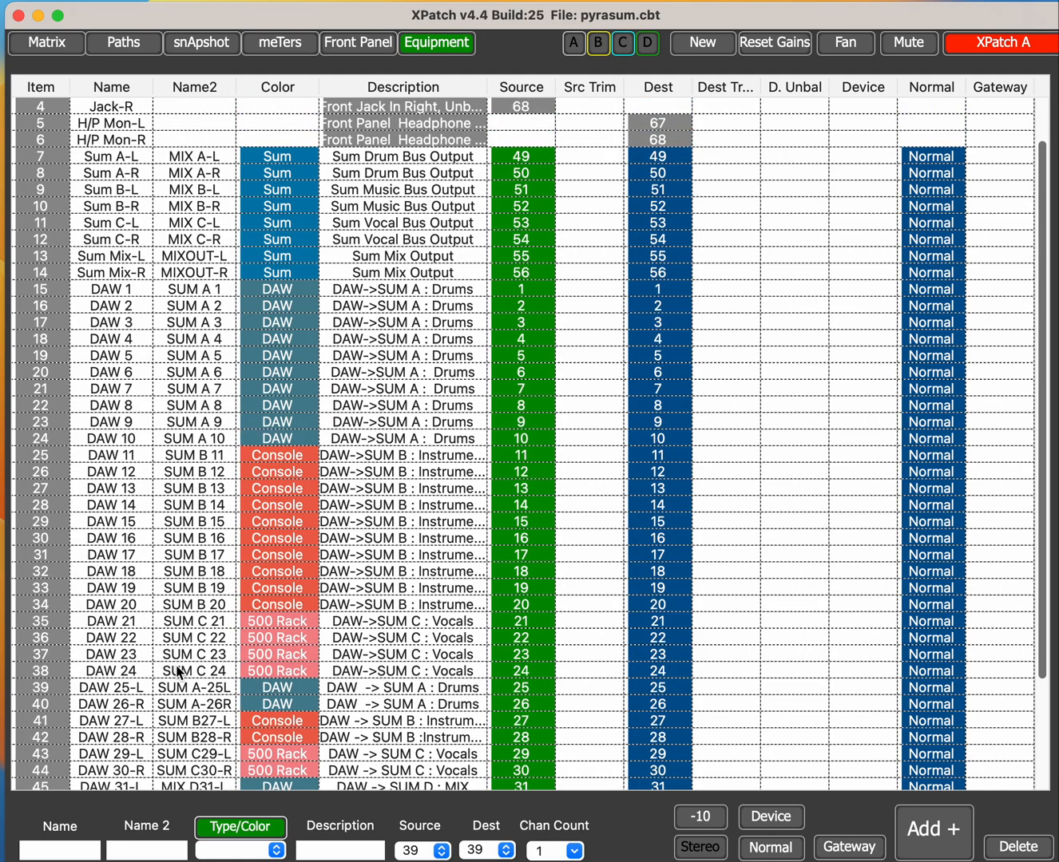
{"action": "scroll", "coordinate": [178, 673], "scroll_direction": "down", "scroll_amount": 1}
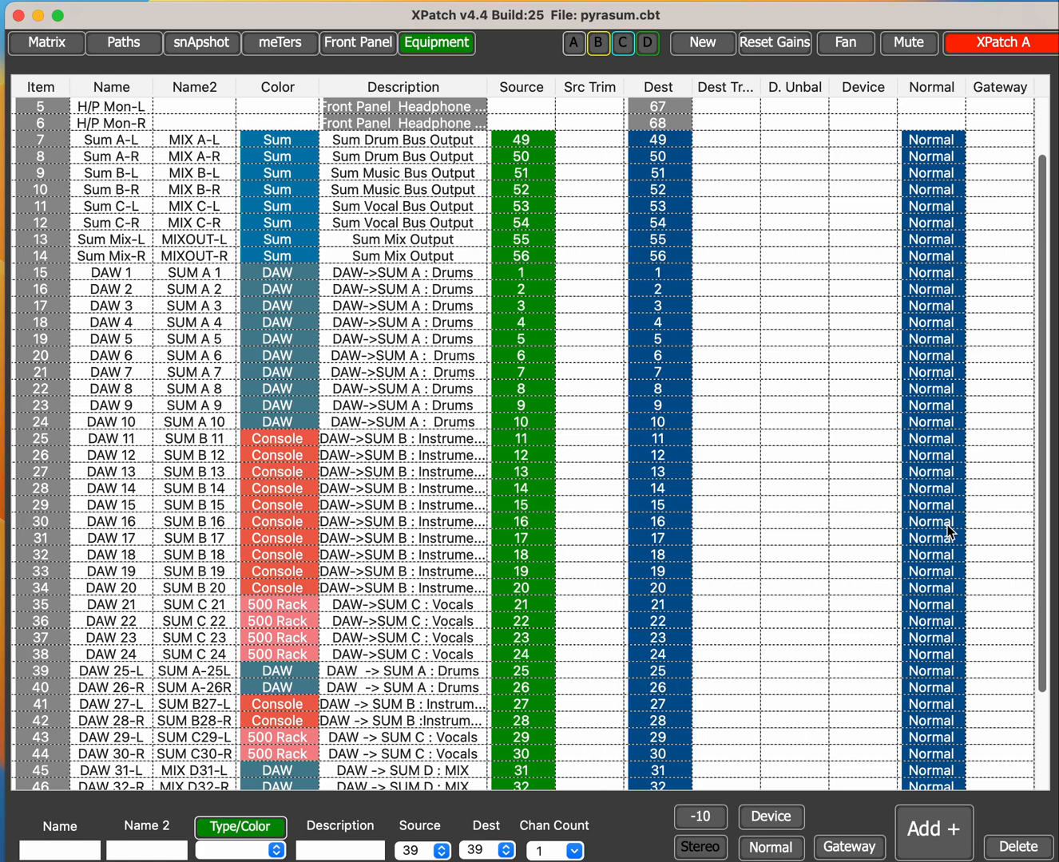
{"action": "scroll", "coordinate": [951, 531], "scroll_direction": "down", "scroll_amount": 3}
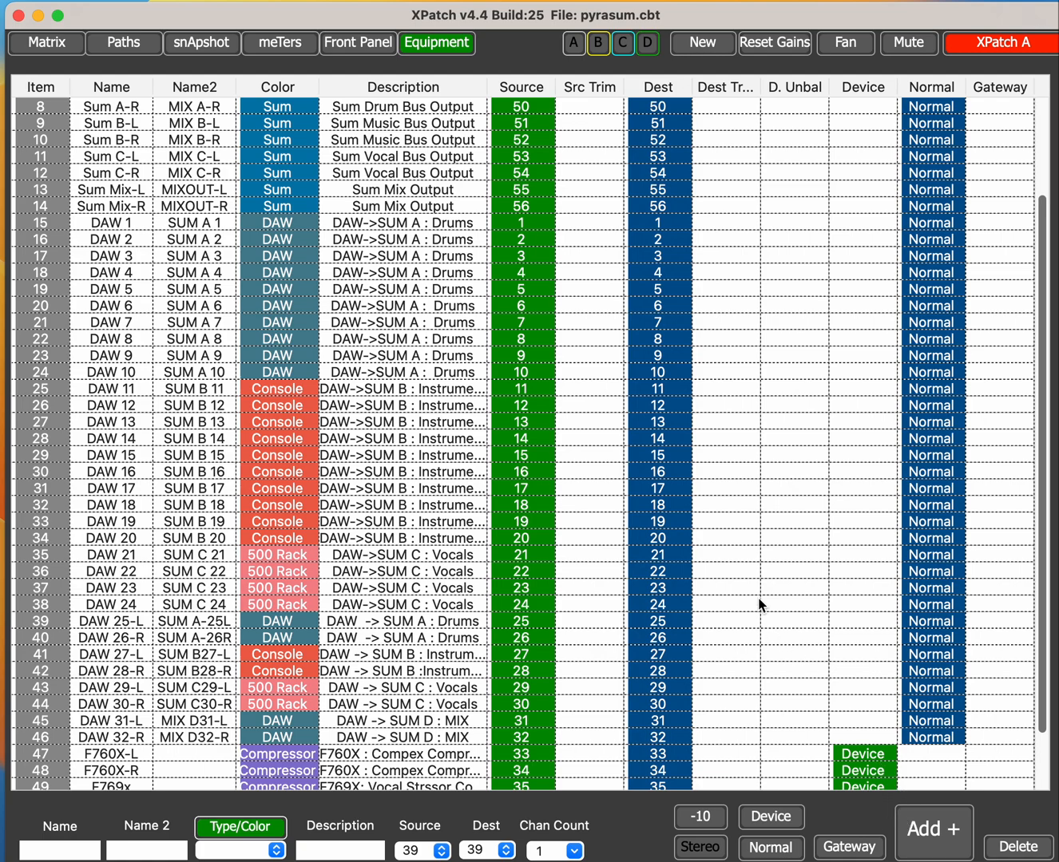
Step: Switch to the Paths view and load the Pyrasum path store
{"action": "left_click", "coordinate": [127, 42]}
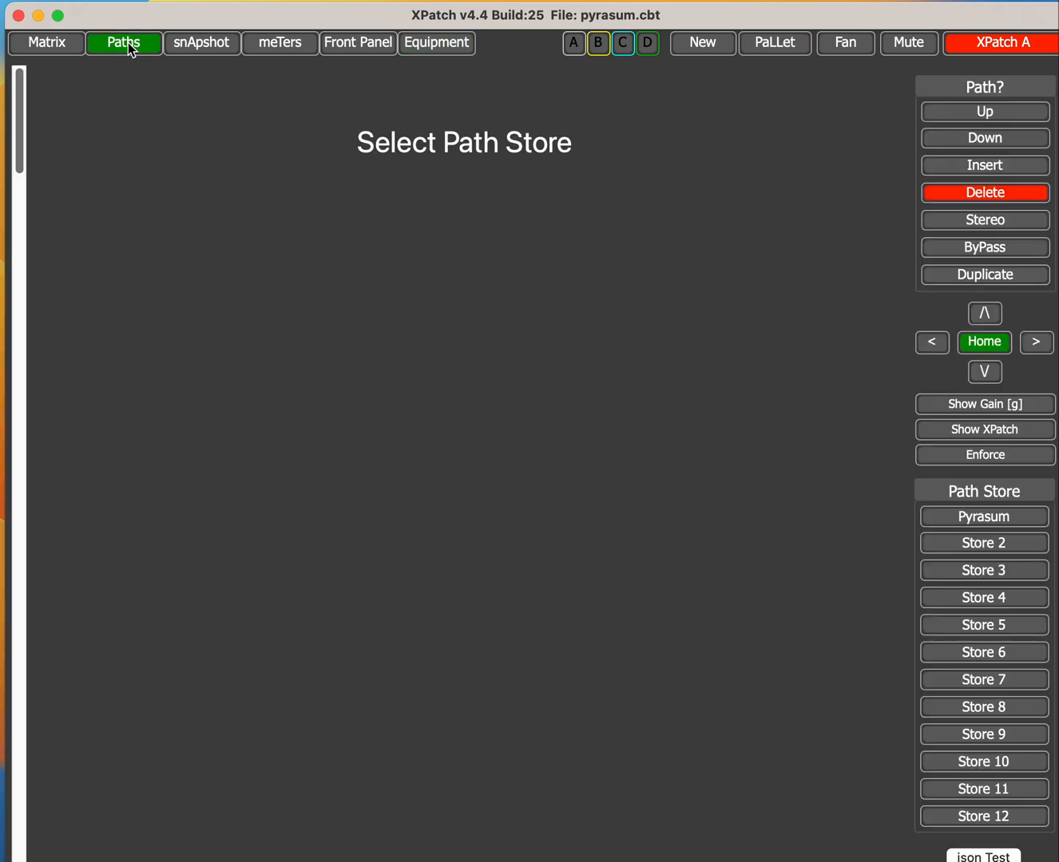
{"action": "left_click", "coordinate": [974, 522]}
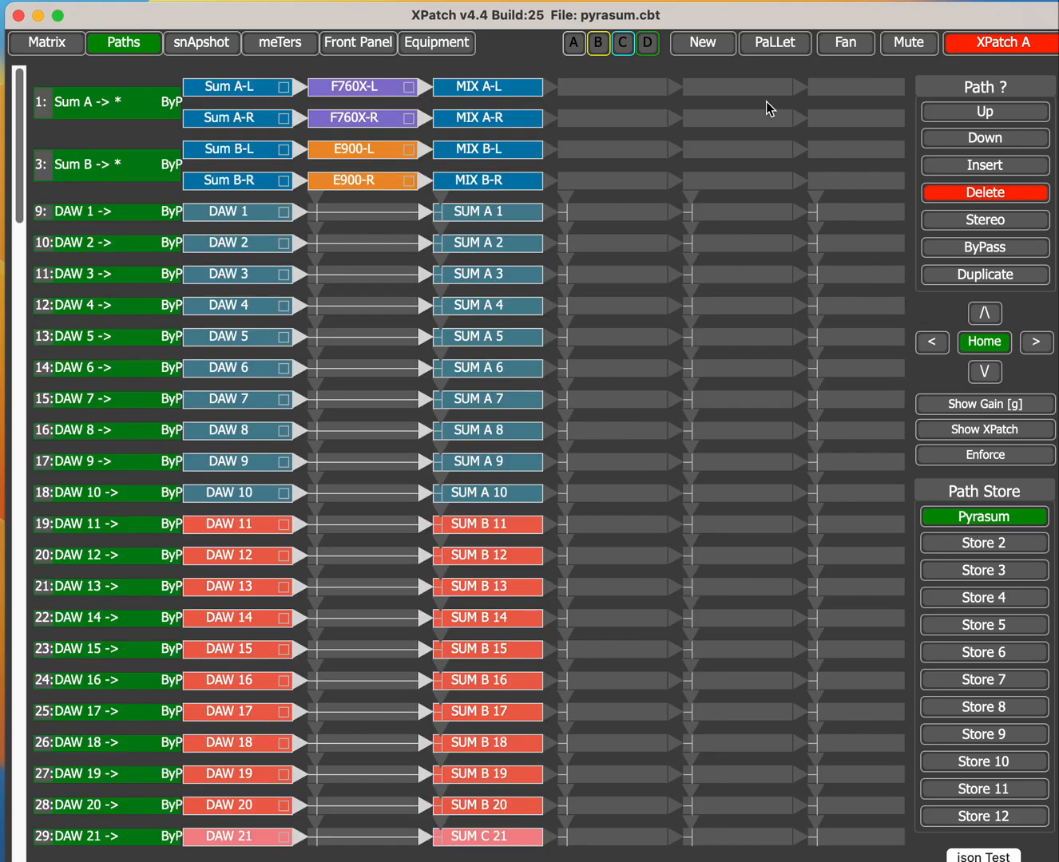
Step: Clear the current path list and restore the normal paths
{"action": "left_click", "coordinate": [700, 50]}
{"action": "left_click", "coordinate": [582, 307]}
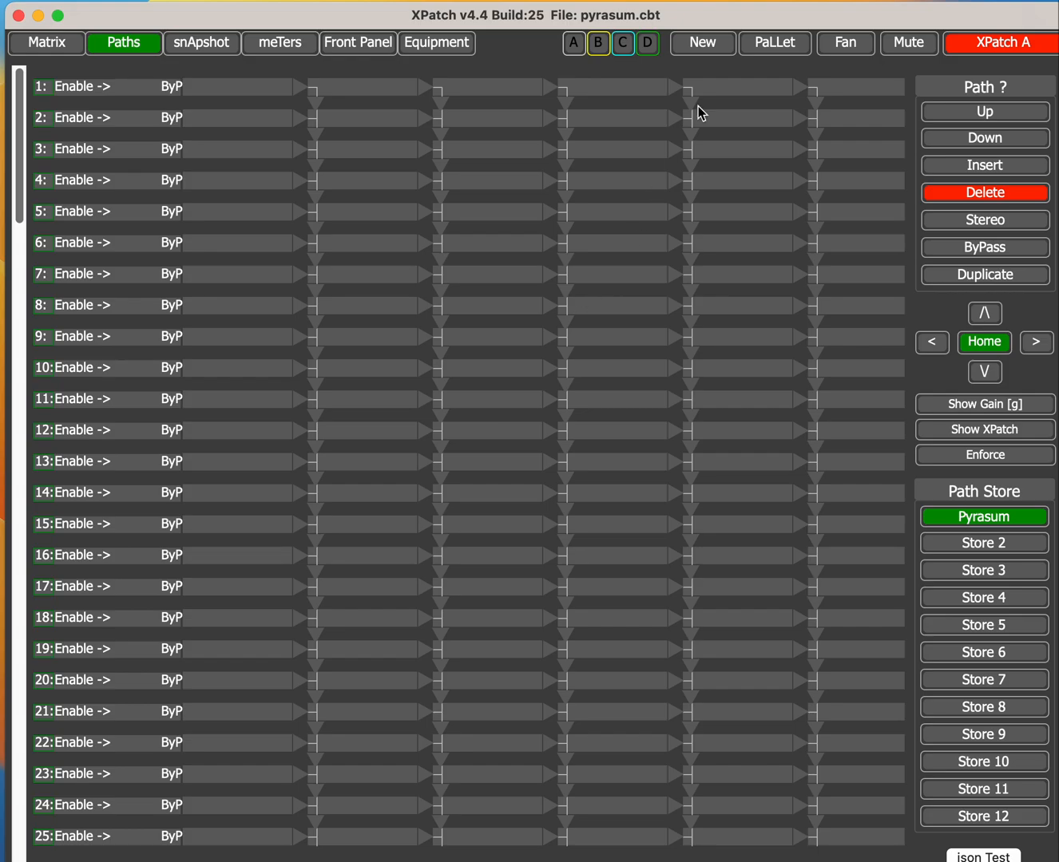
{"action": "left_click", "coordinate": [707, 49]}
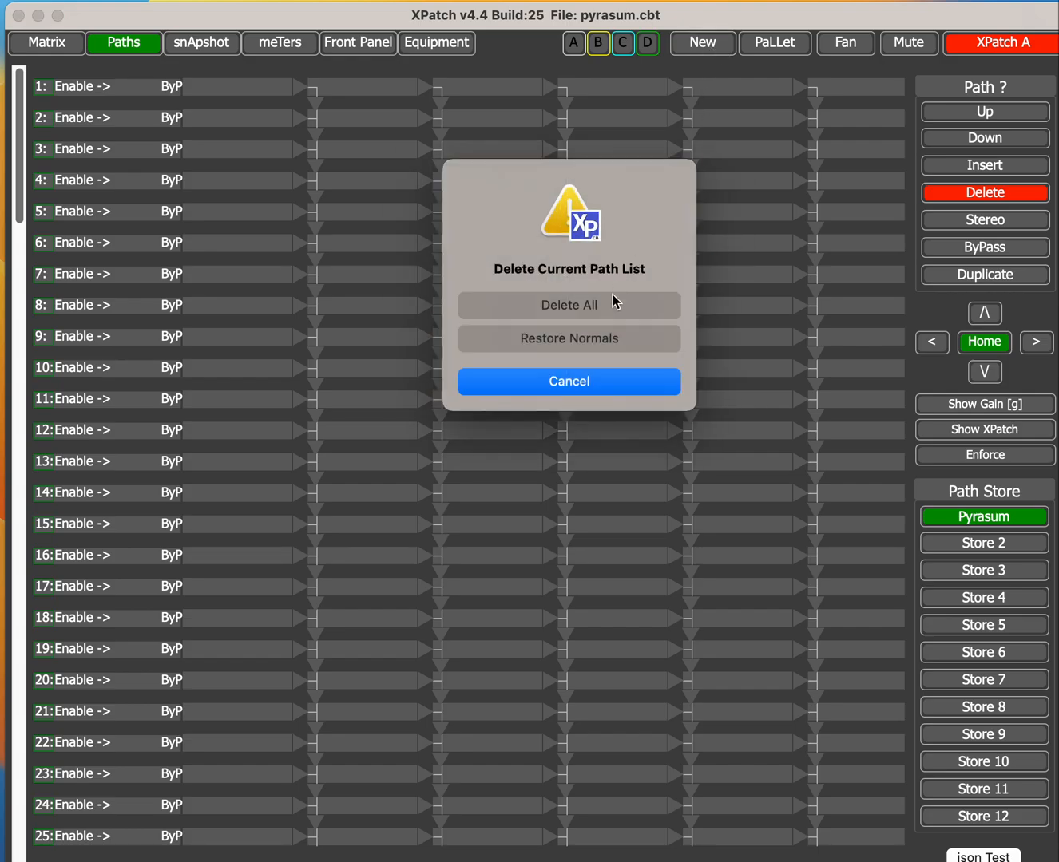
{"action": "left_click", "coordinate": [573, 338]}
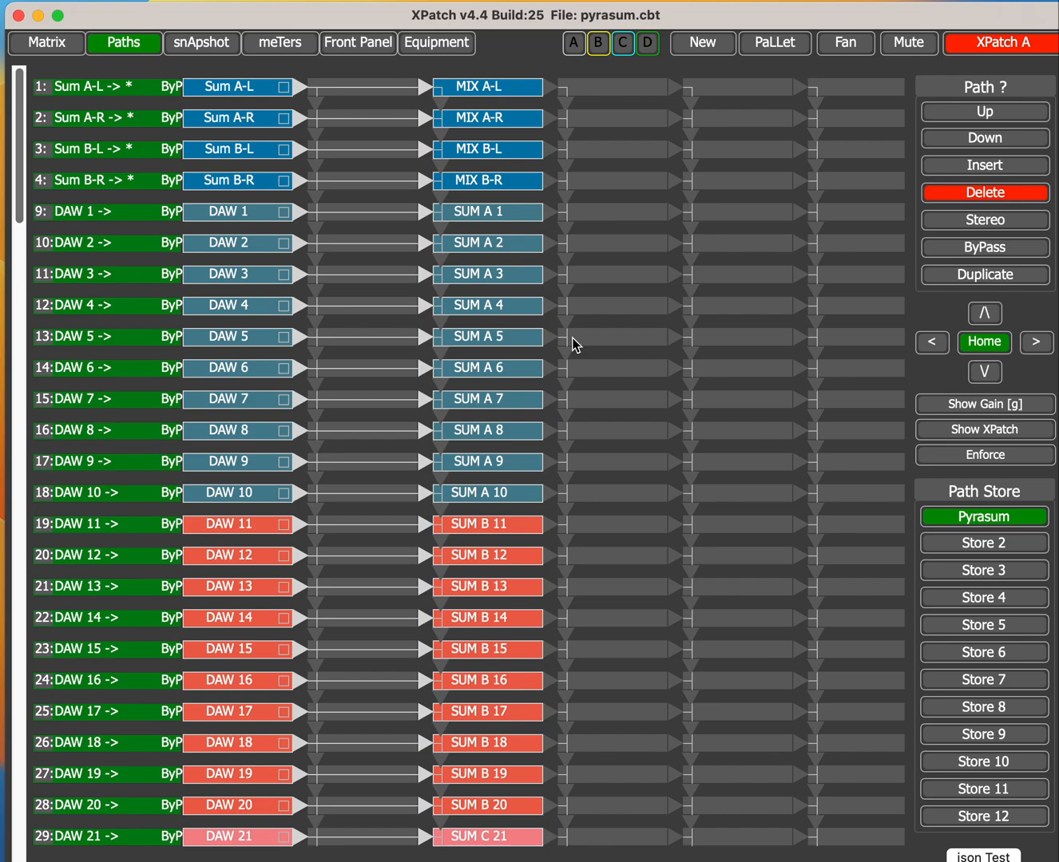
Step: Open the settings of the Sum A-L path and assign it to a group
{"action": "scroll", "coordinate": [573, 344], "scroll_direction": "down", "scroll_amount": 2}
{"action": "scroll", "coordinate": [572, 344], "scroll_direction": "down", "scroll_amount": 2}
{"action": "scroll", "coordinate": [571, 344], "scroll_direction": "up", "scroll_amount": 4}
{"action": "left_click", "coordinate": [127, 90]}
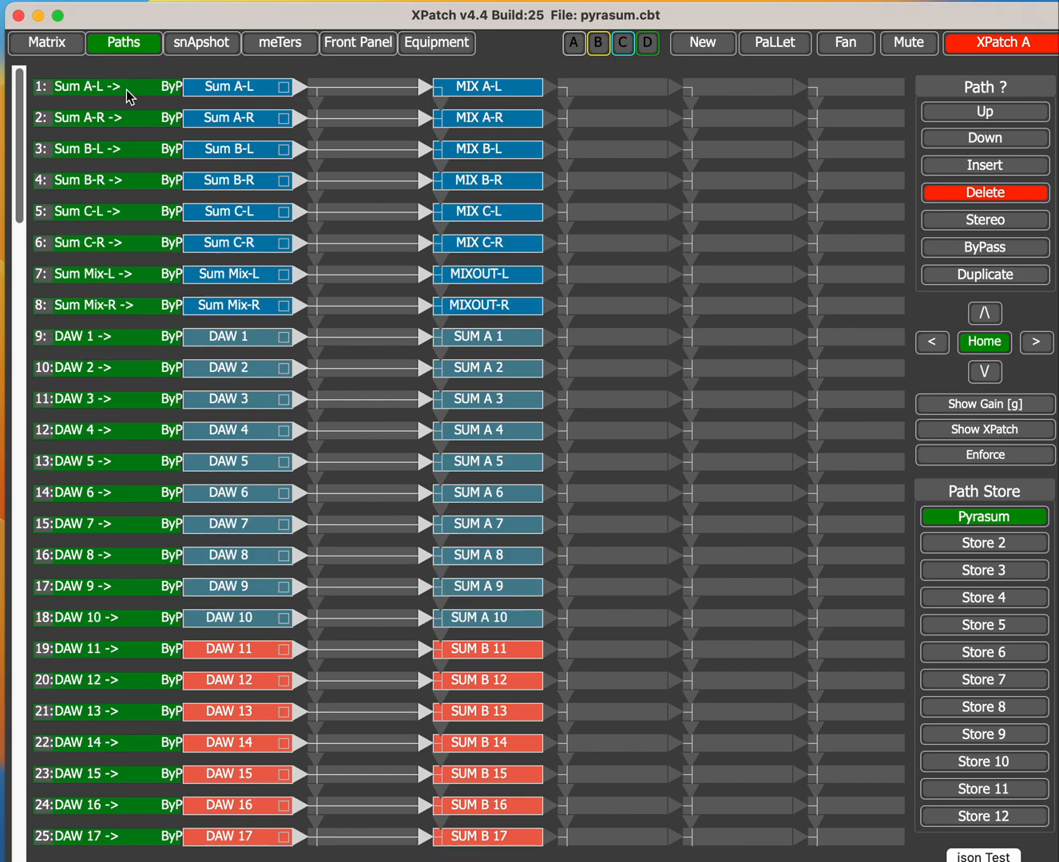
{"action": "scroll", "coordinate": [127, 90], "scroll_direction": "down", "scroll_amount": 5}
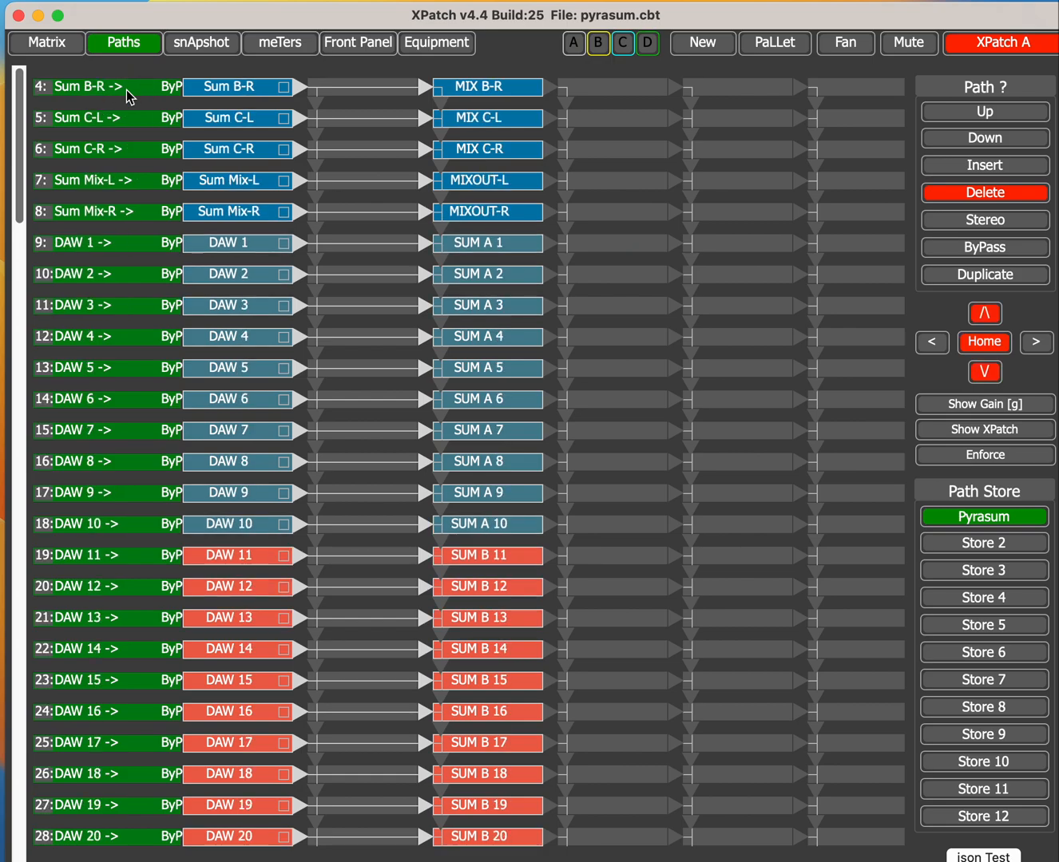
{"action": "scroll", "coordinate": [127, 89], "scroll_direction": "up", "scroll_amount": 5}
{"action": "double_click", "coordinate": [126, 89]}
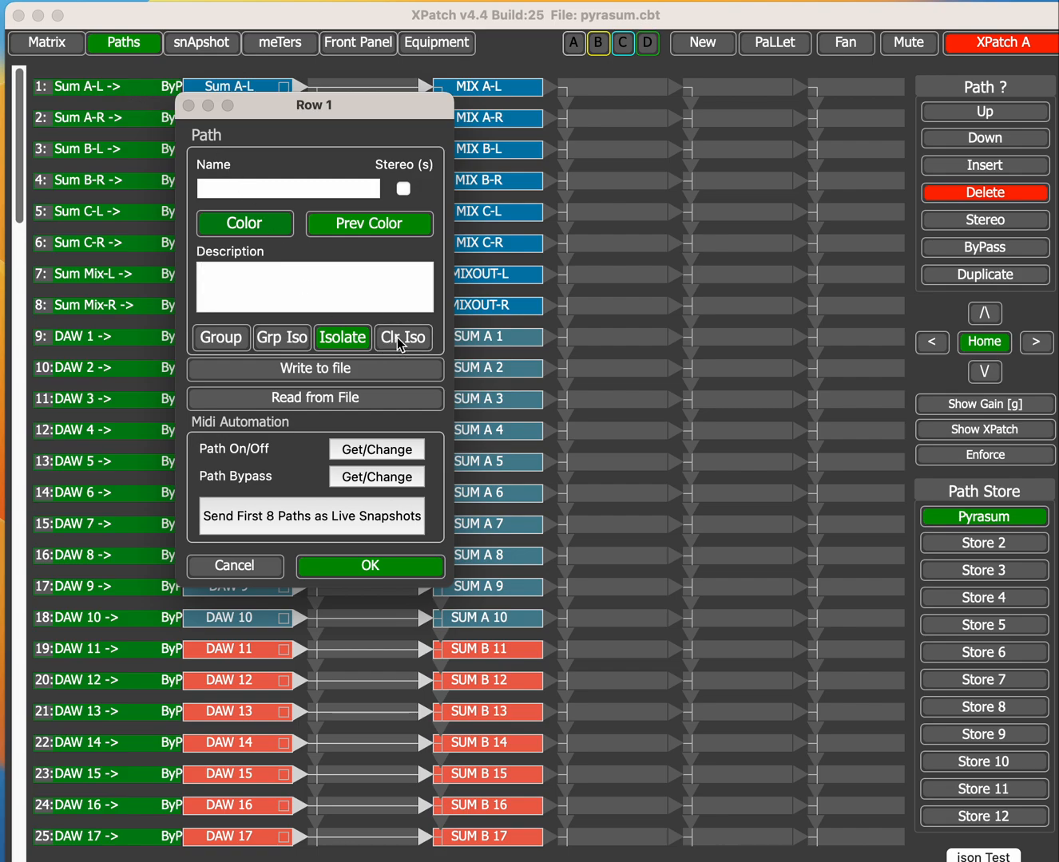
{"action": "left_click", "coordinate": [222, 342]}
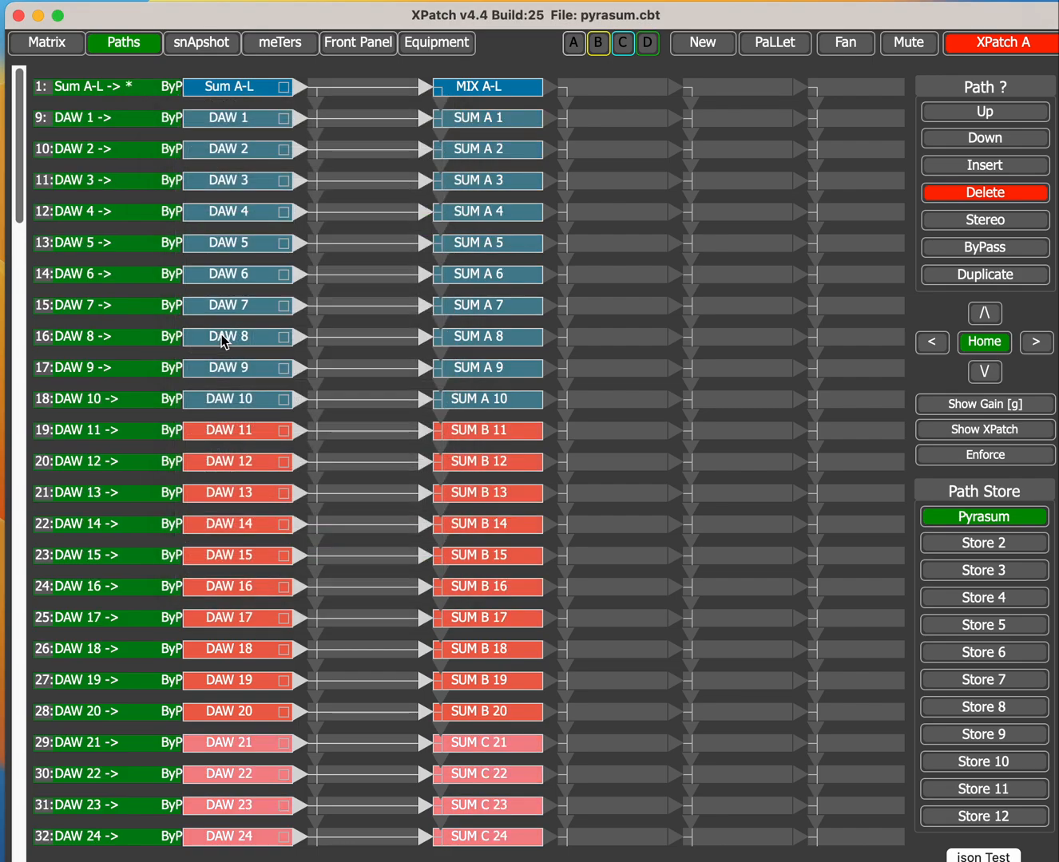
Step: Add the DAW 1 path to the same group and toggle the grouped view from the Sum A-L path
{"action": "double_click", "coordinate": [117, 122]}
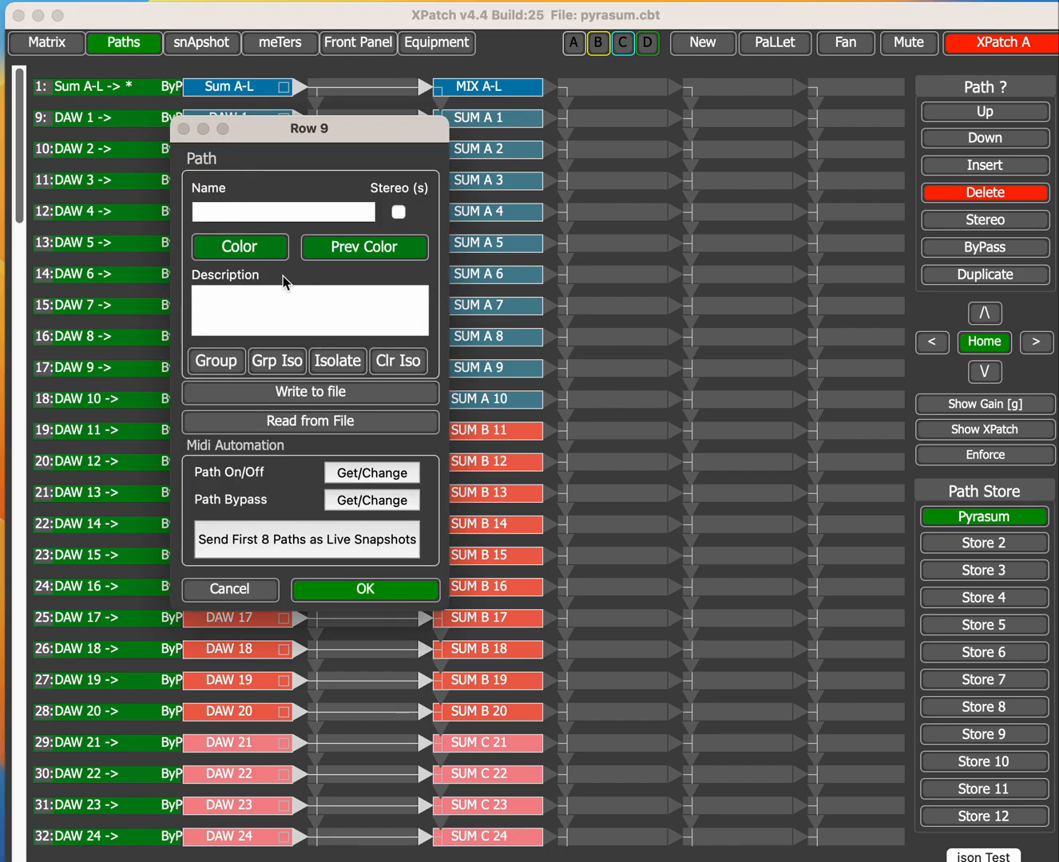
{"action": "left_click", "coordinate": [213, 360]}
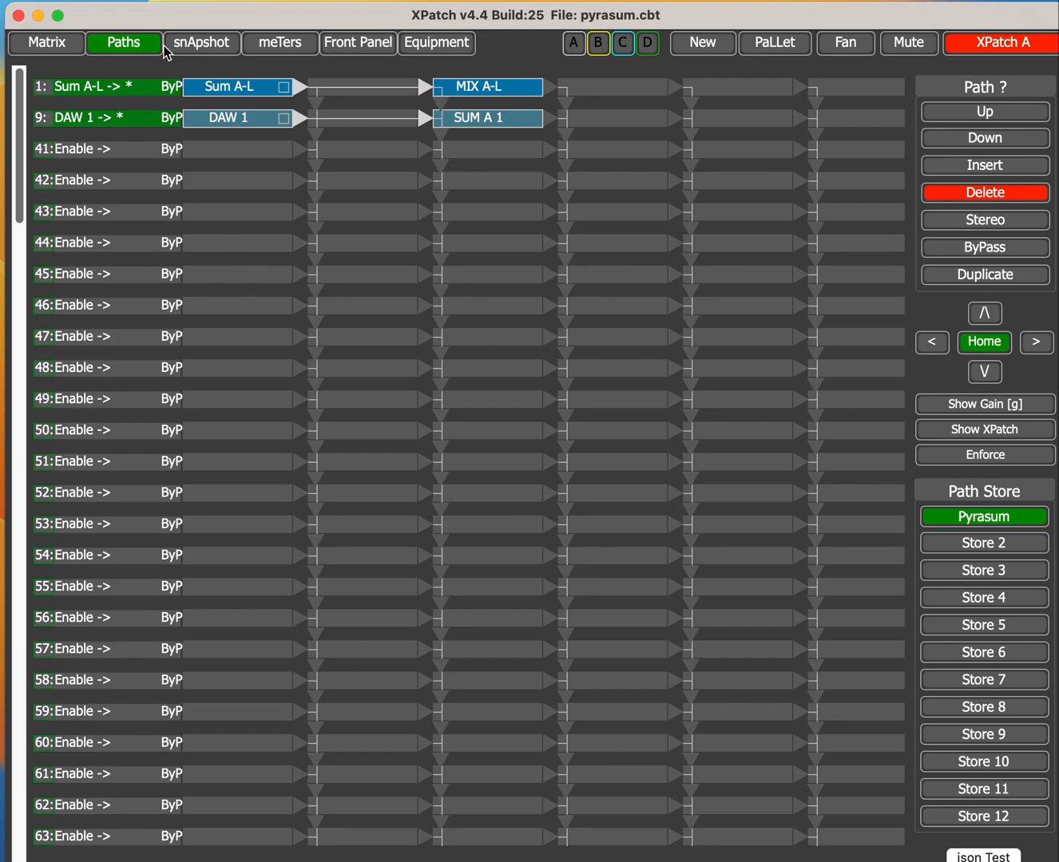
{"action": "left_click", "coordinate": [112, 94]}
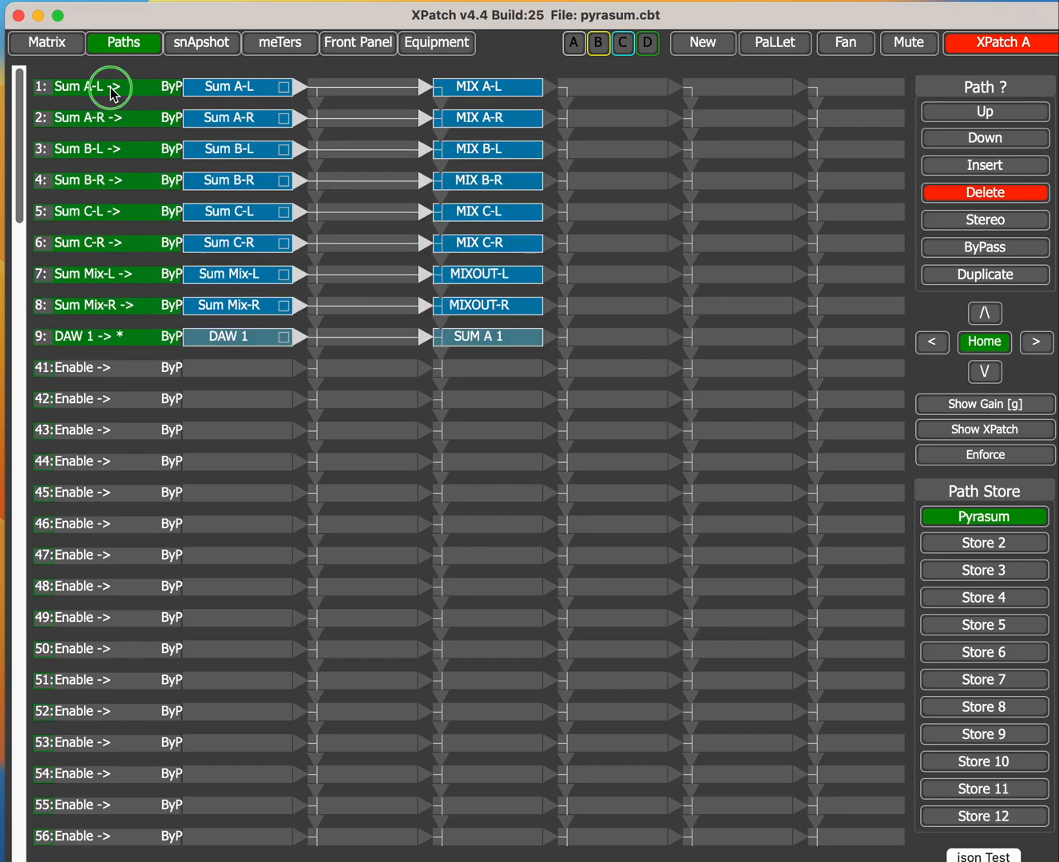
Step: Open the Paths Pallet and insert the F760X compressor into Sum B and the F769-EQ into Sum Mix, both in stereo
{"action": "left_click", "coordinate": [788, 50]}
{"action": "left_click", "coordinate": [914, 51]}
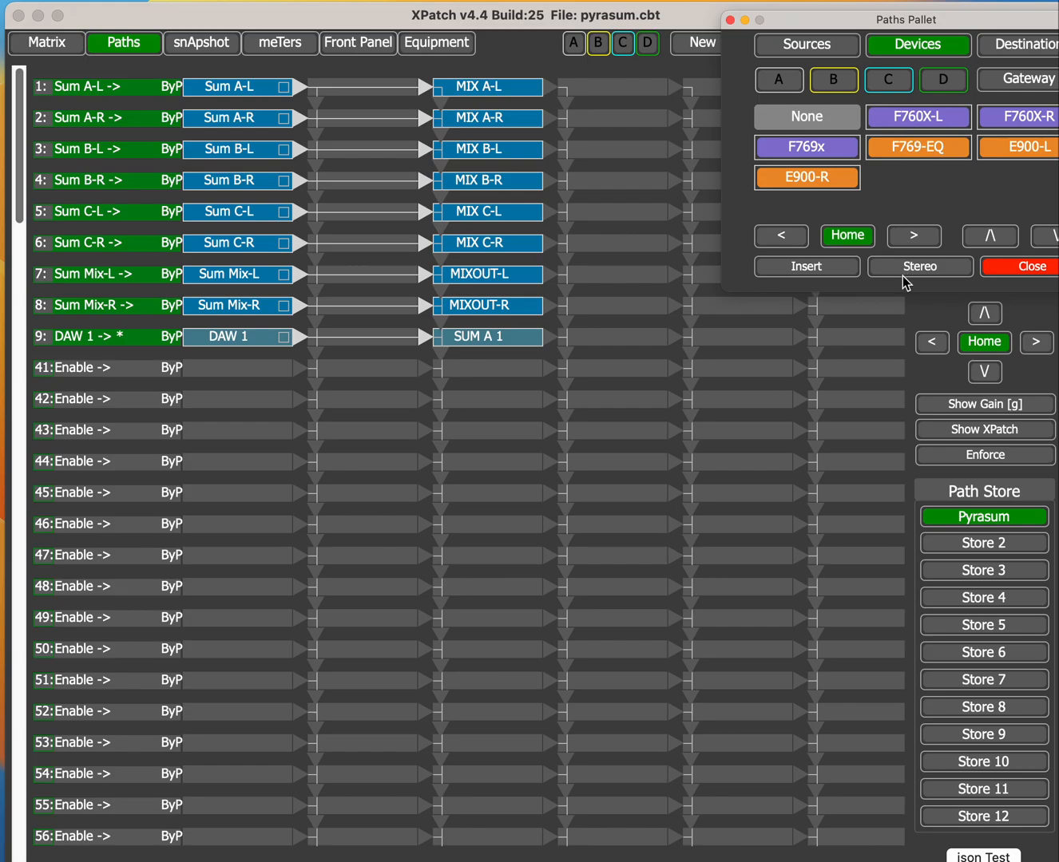
{"action": "left_click_drag", "start_coordinate": [929, 118], "coordinate": [374, 159]}
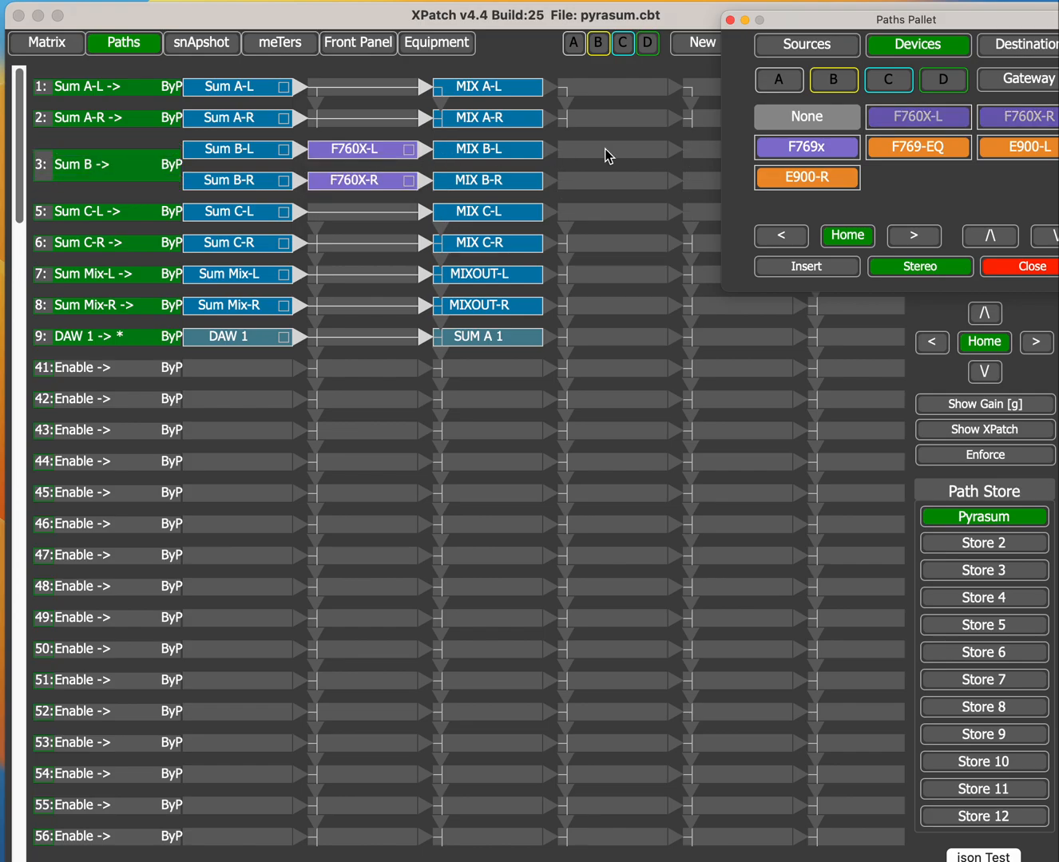
{"action": "left_click_drag", "start_coordinate": [944, 152], "coordinate": [393, 283]}
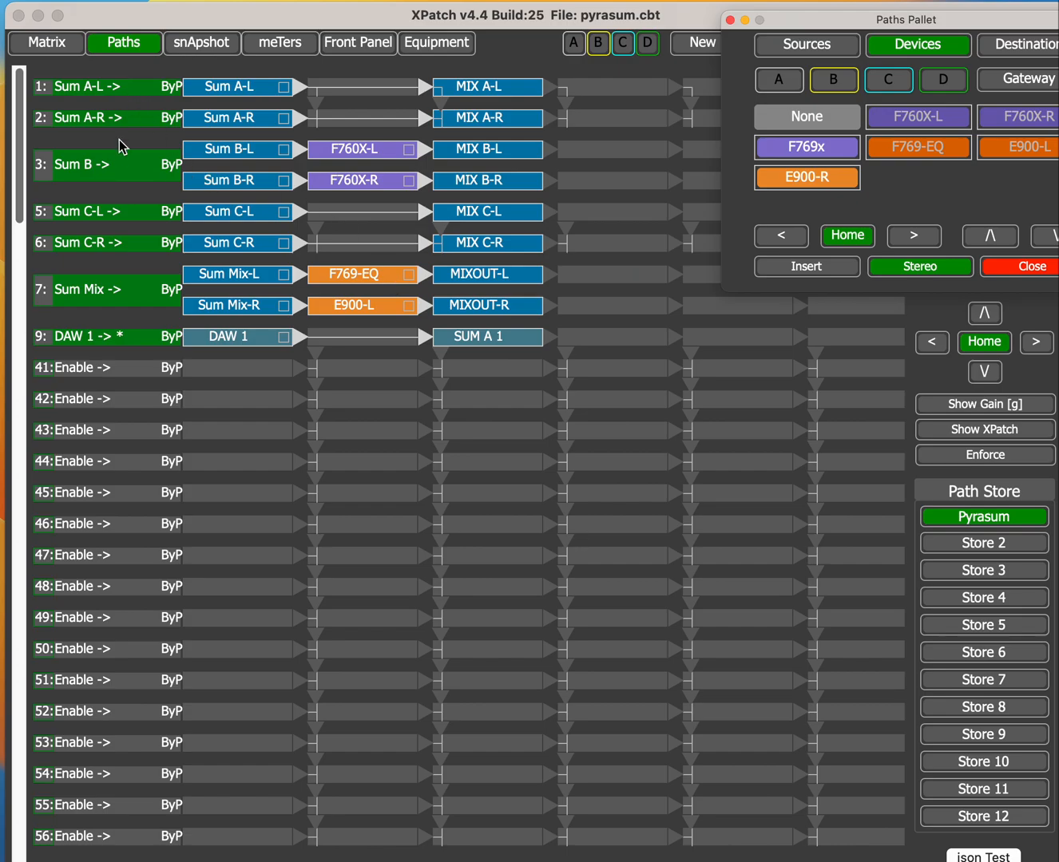
Step: Add the stereo Sum B path to the group and toggle the grouped view from it
{"action": "double_click", "coordinate": [115, 168]}
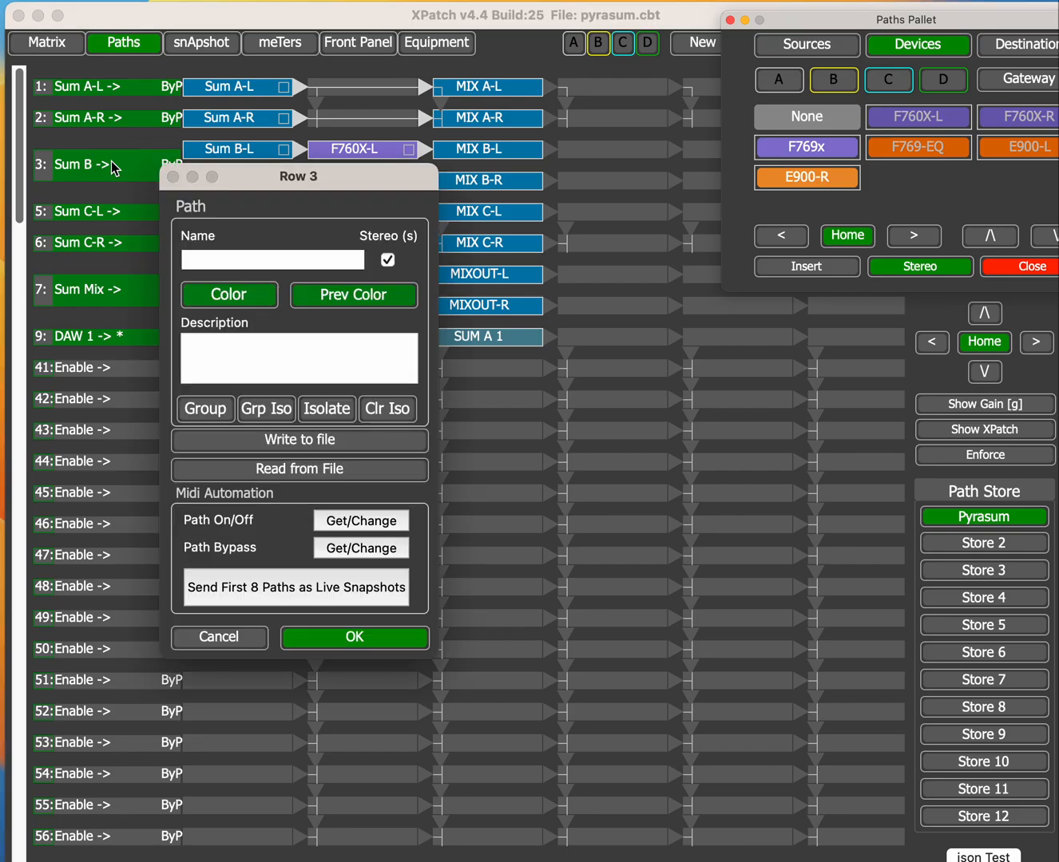
{"action": "left_click", "coordinate": [332, 412]}
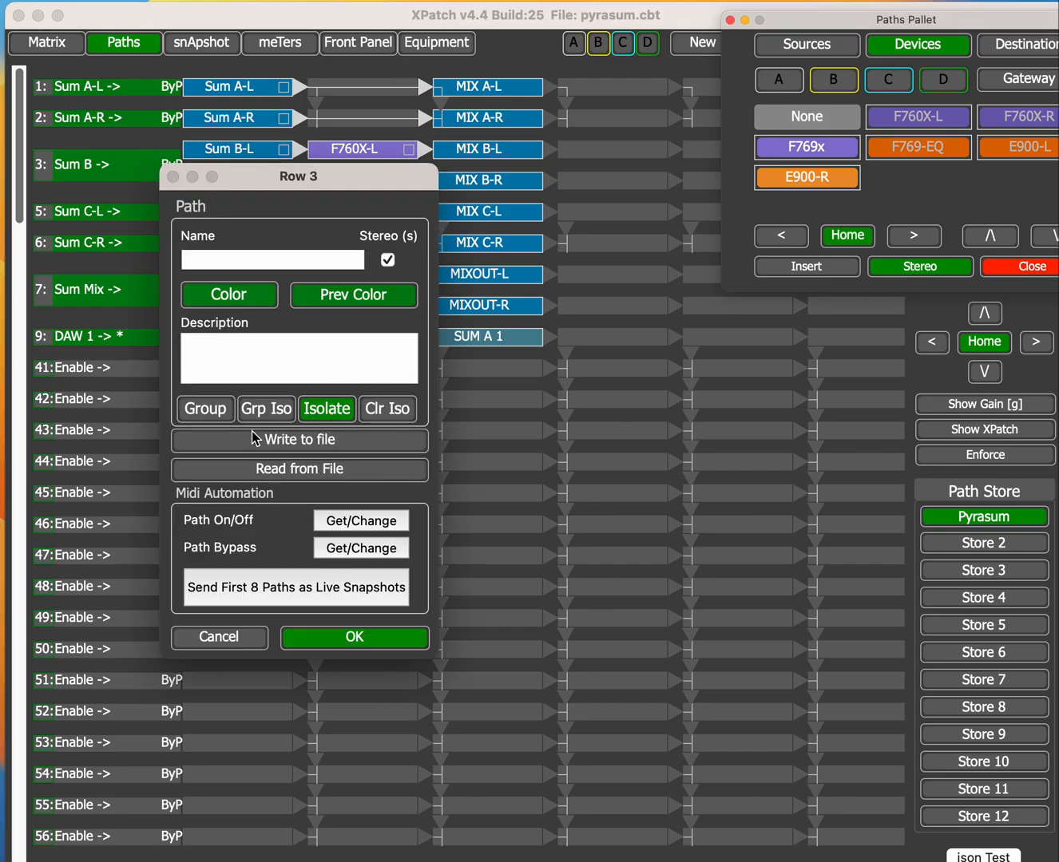
{"action": "left_click", "coordinate": [207, 409]}
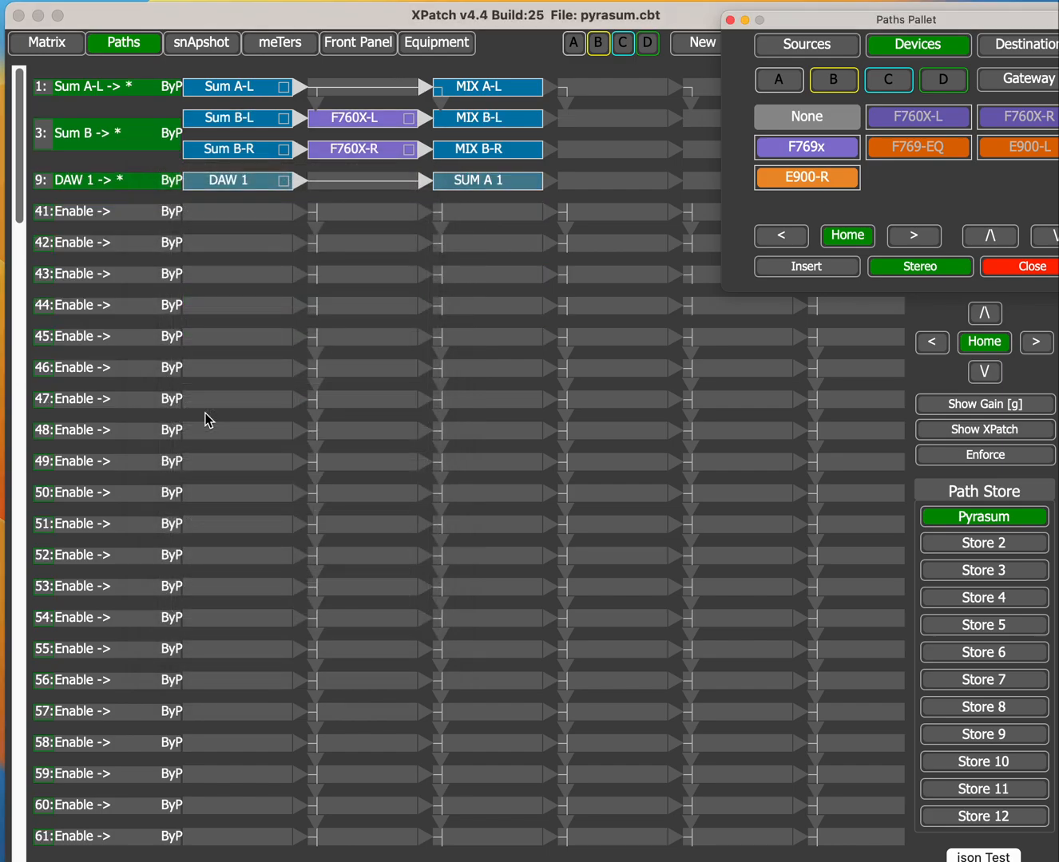
{"action": "left_click", "coordinate": [125, 146]}
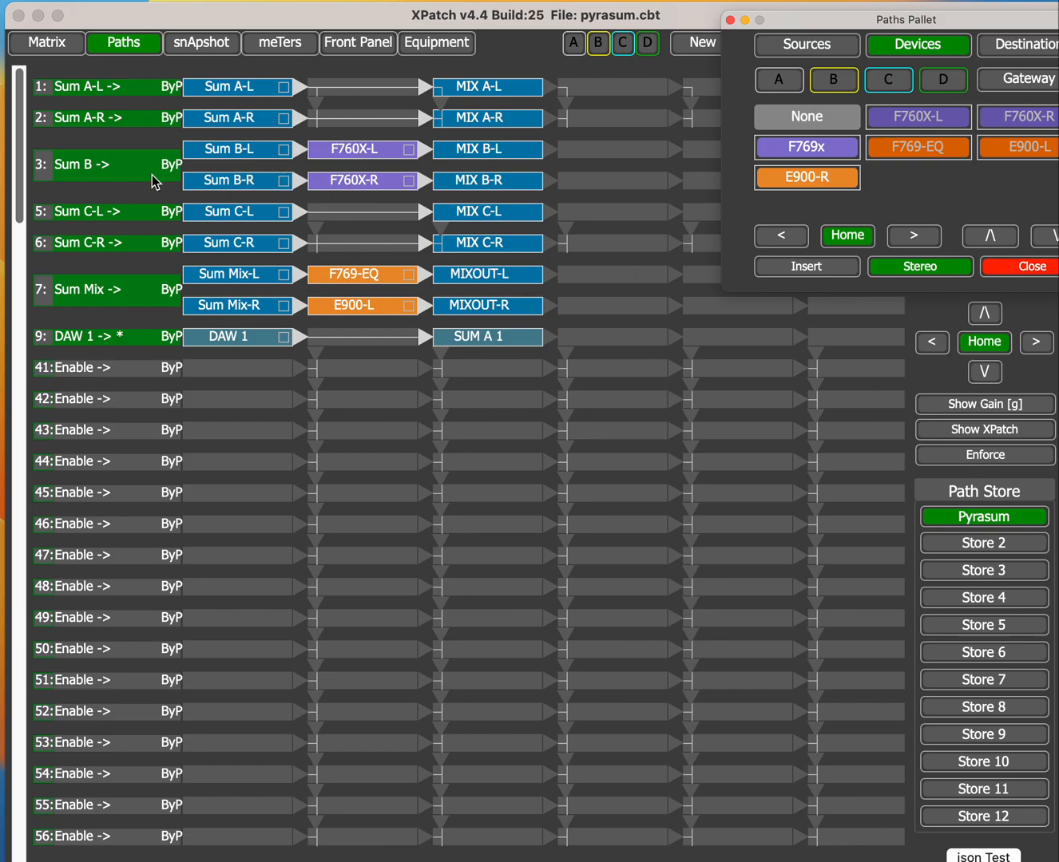
Step: Apply group isolation from the Sum B path's settings
{"action": "left_click", "coordinate": [101, 169]}
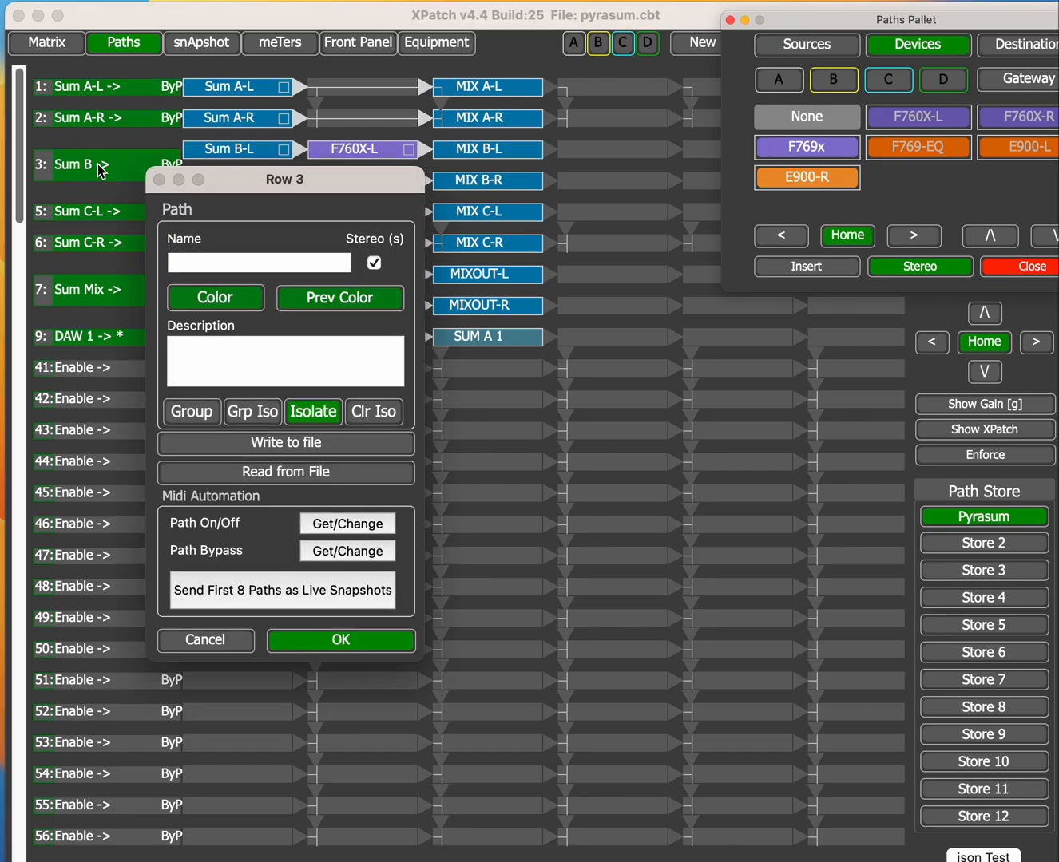
{"action": "left_click", "coordinate": [253, 415]}
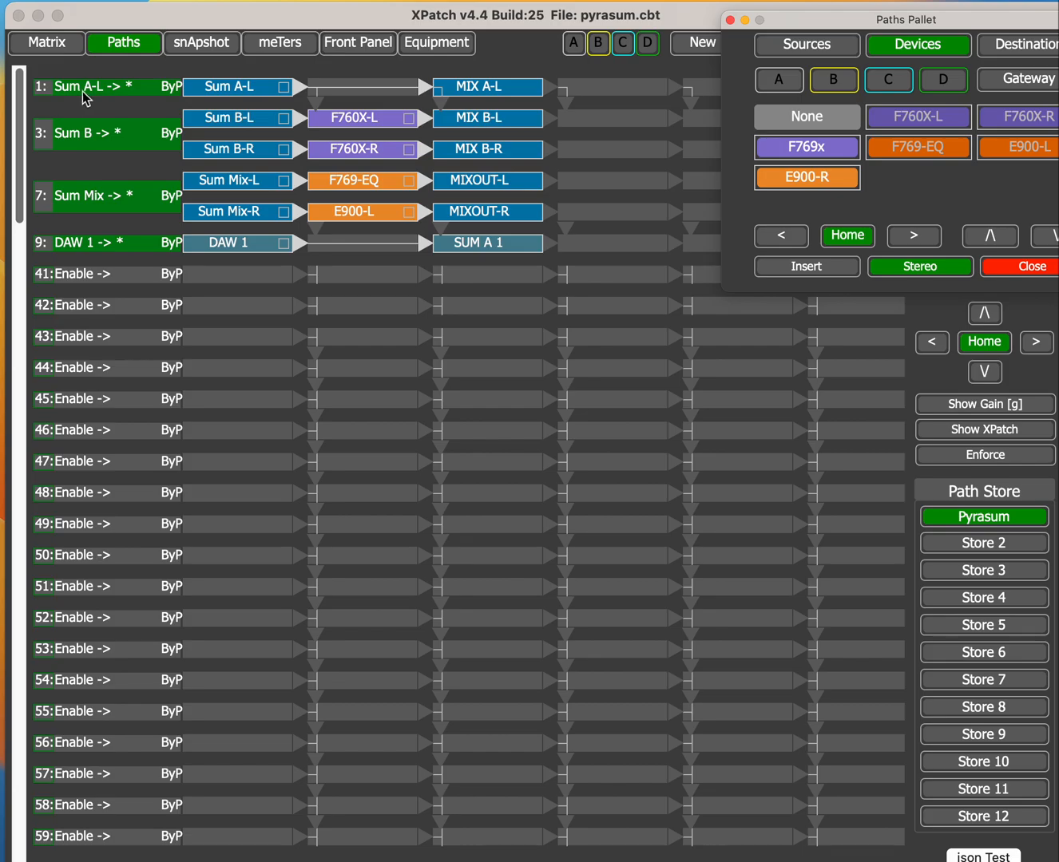
Step: Release the isolation from the DAW 1 path and close the Paths Pallet
{"action": "left_click", "coordinate": [86, 249]}
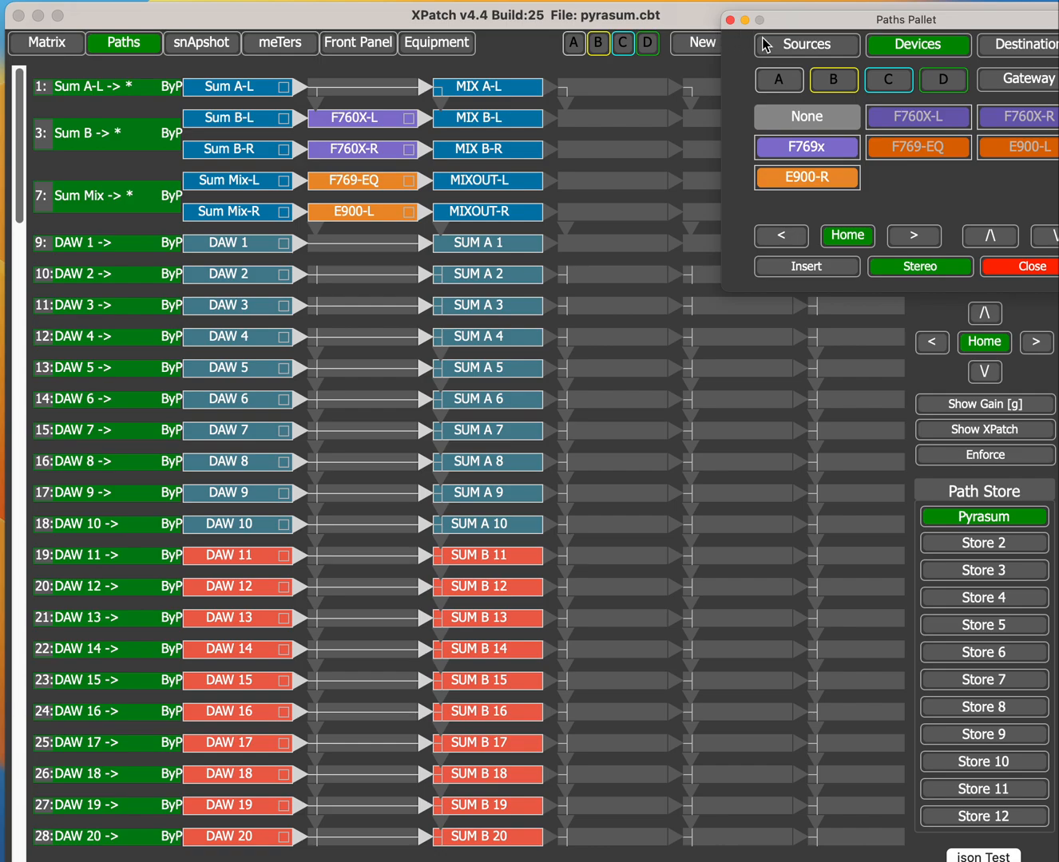
{"action": "left_click", "coordinate": [729, 19]}
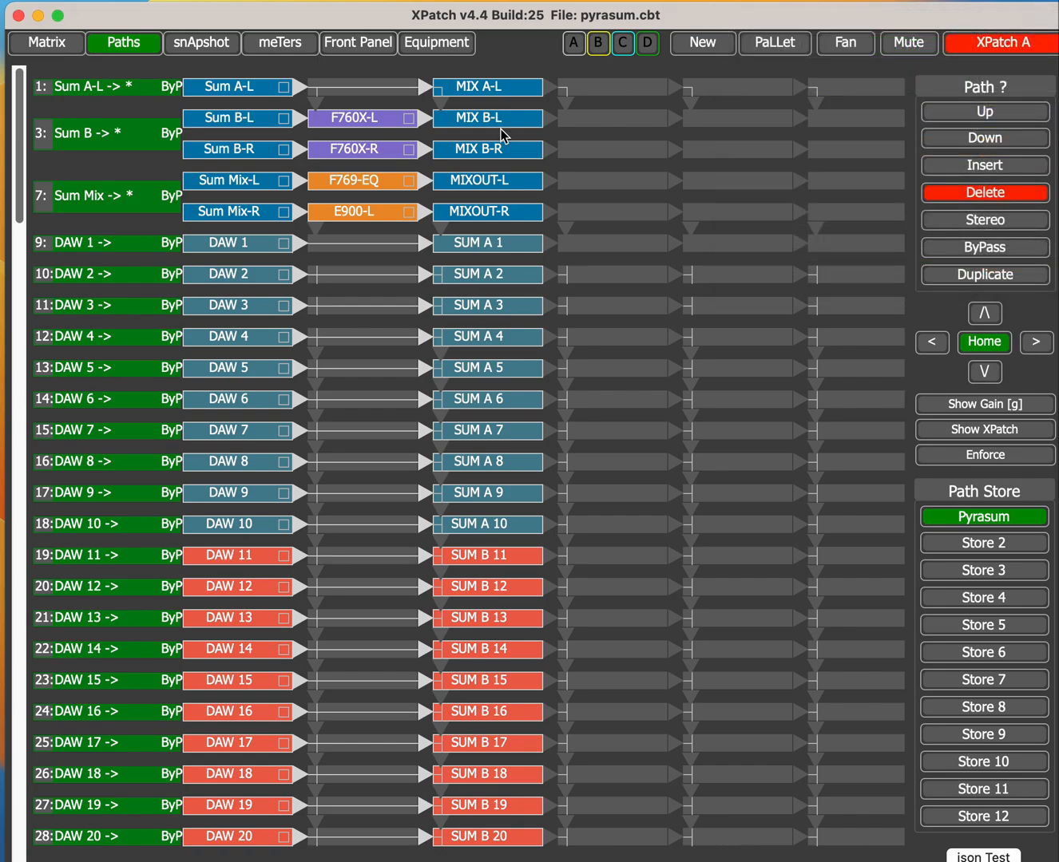